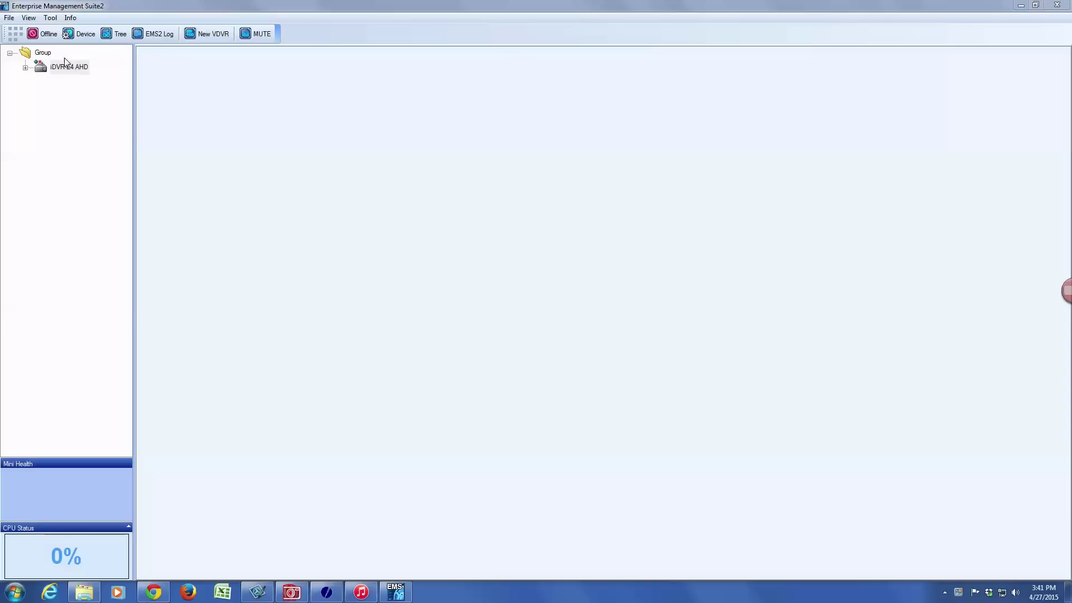
Step: Switch the iDVR-E4 AHD recorder from Offline to online using the toolbar button
left_click(46, 36)
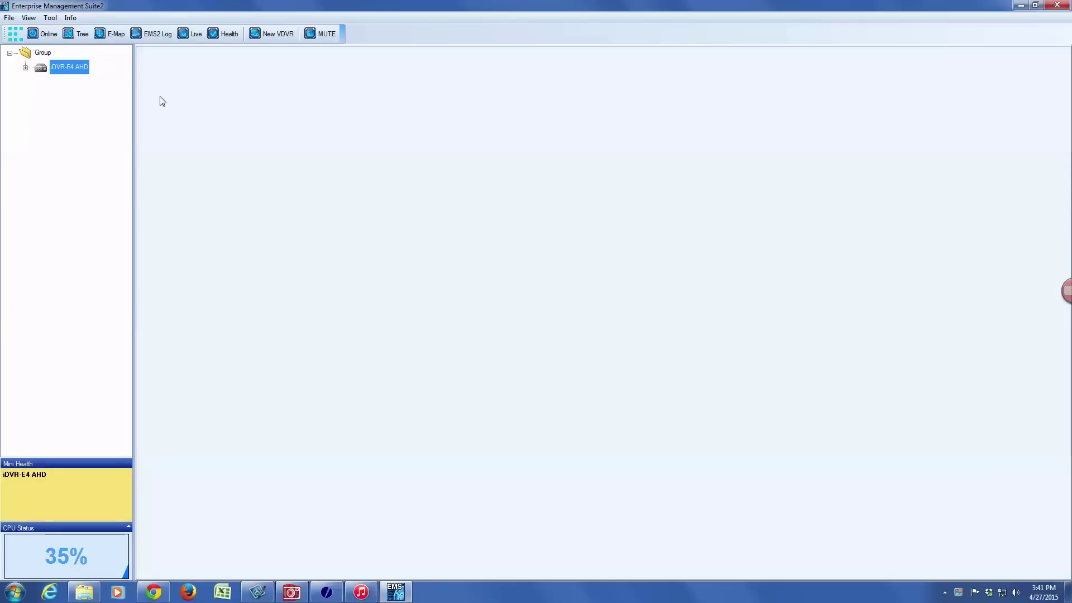
Step: Remotely search the iDVR-E4 AHD and play back April 21 footage at 12:29 on all four channels
right_click(71, 65)
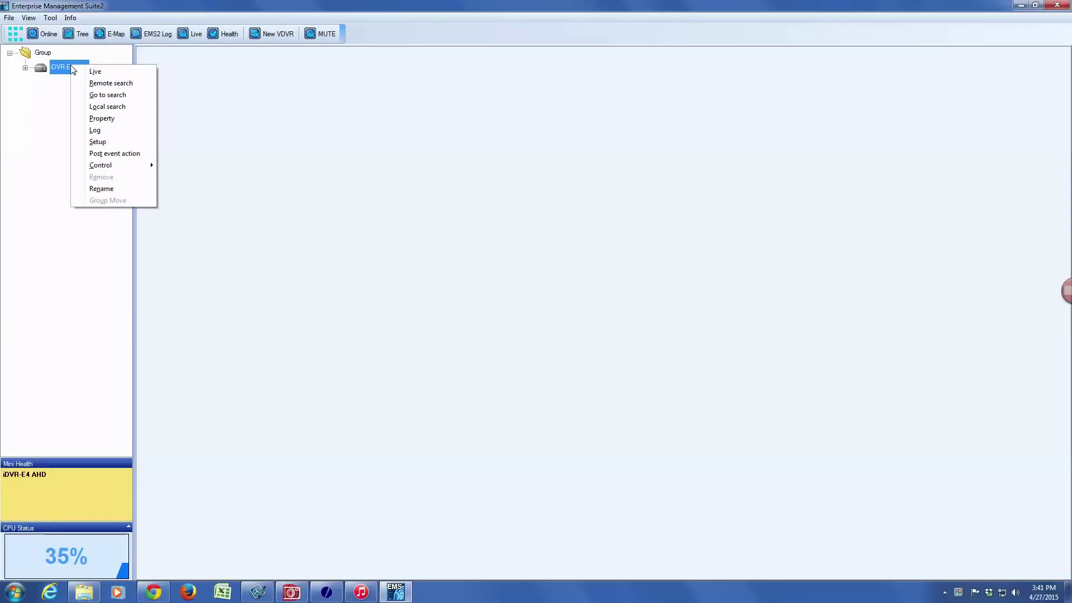
left_click(127, 83)
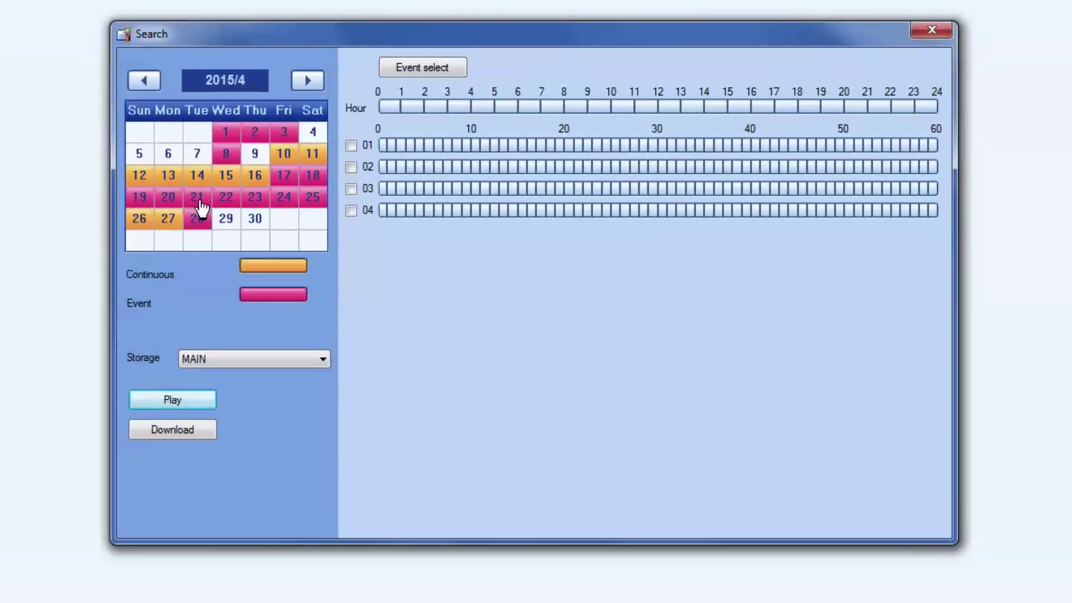
left_click(198, 200)
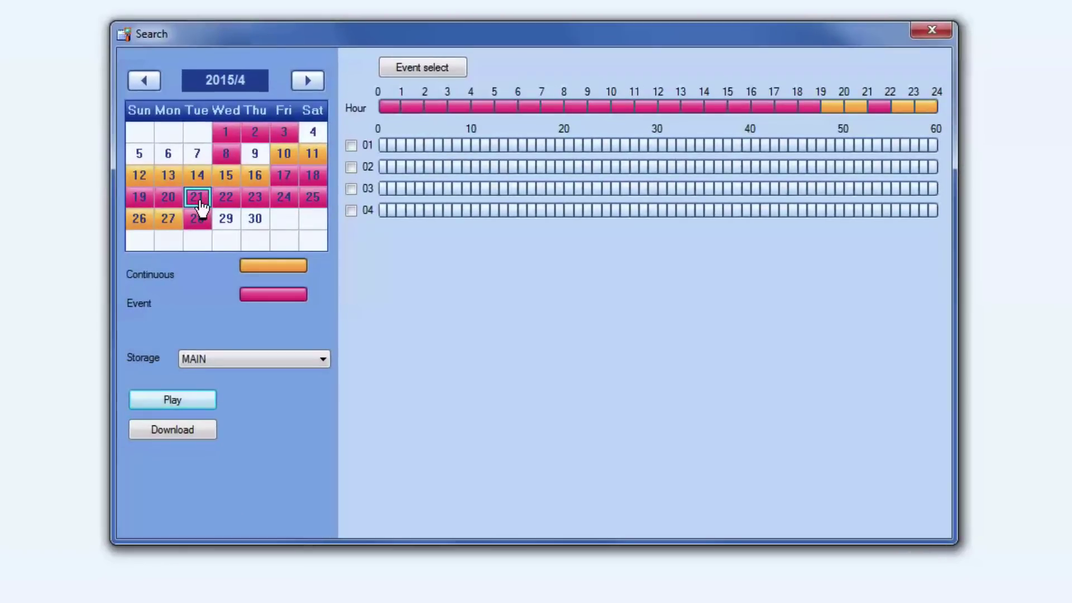
left_click(670, 107)
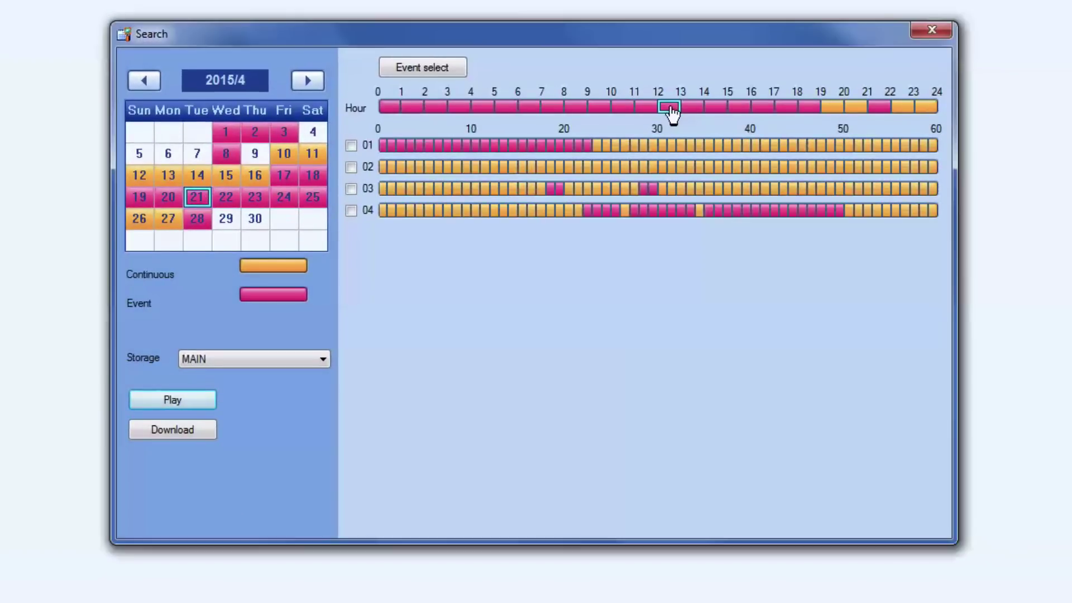
left_click(652, 190)
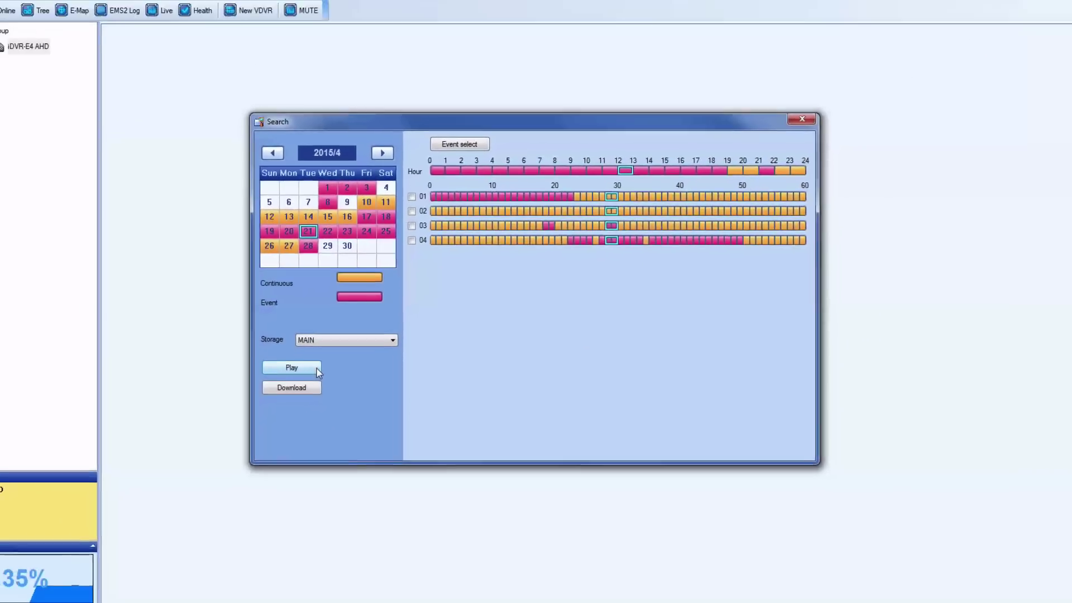
left_click(317, 369)
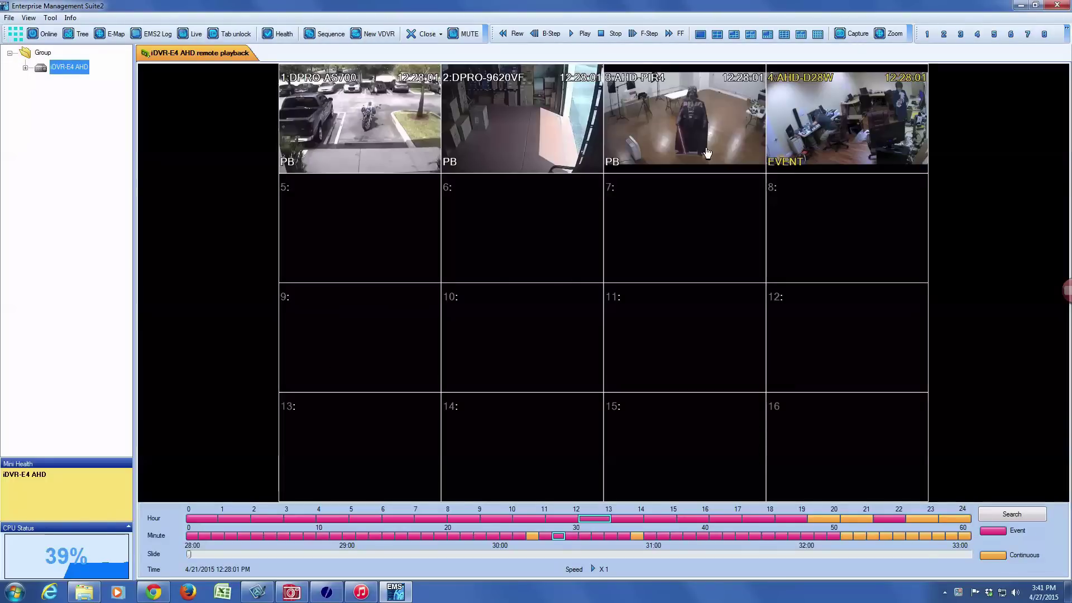
Step: Show playback as a 2x2 four-camera grid, fast-forward to X4, then resume normal speed
left_click(718, 35)
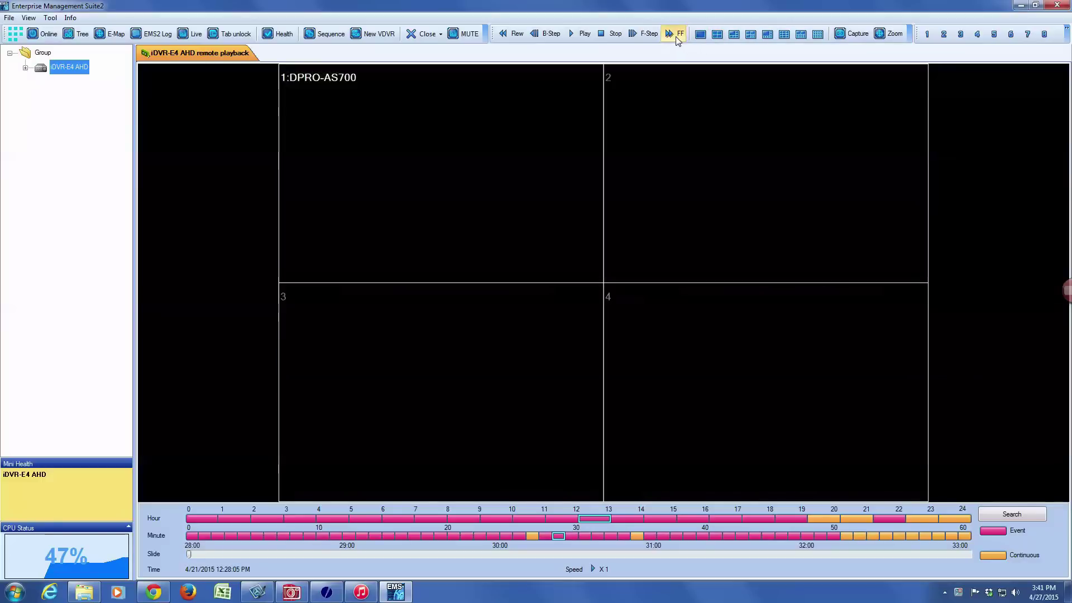
left_click(676, 35)
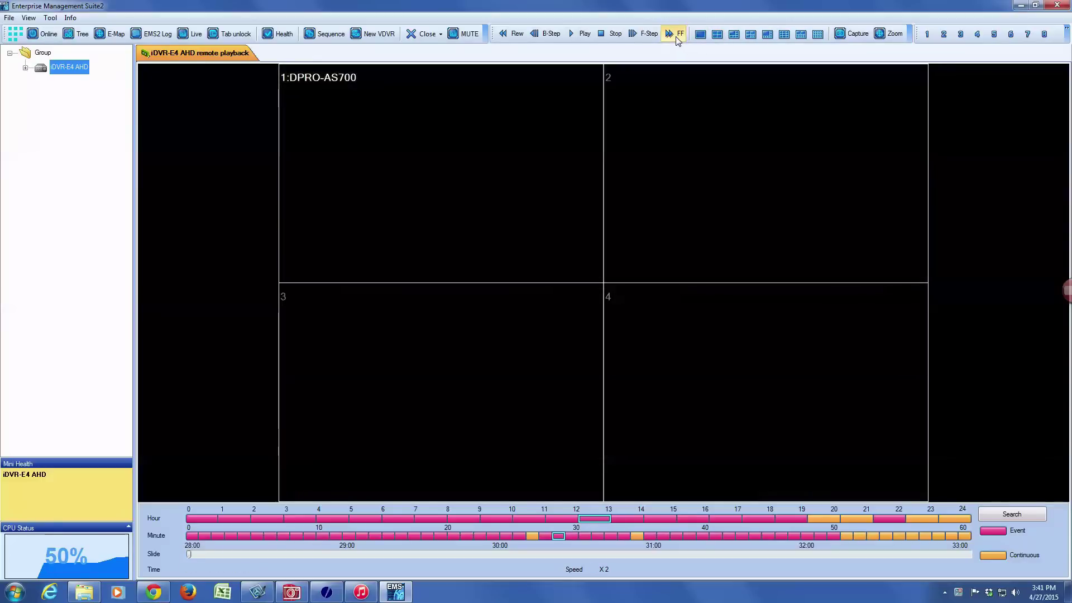
left_click(676, 34)
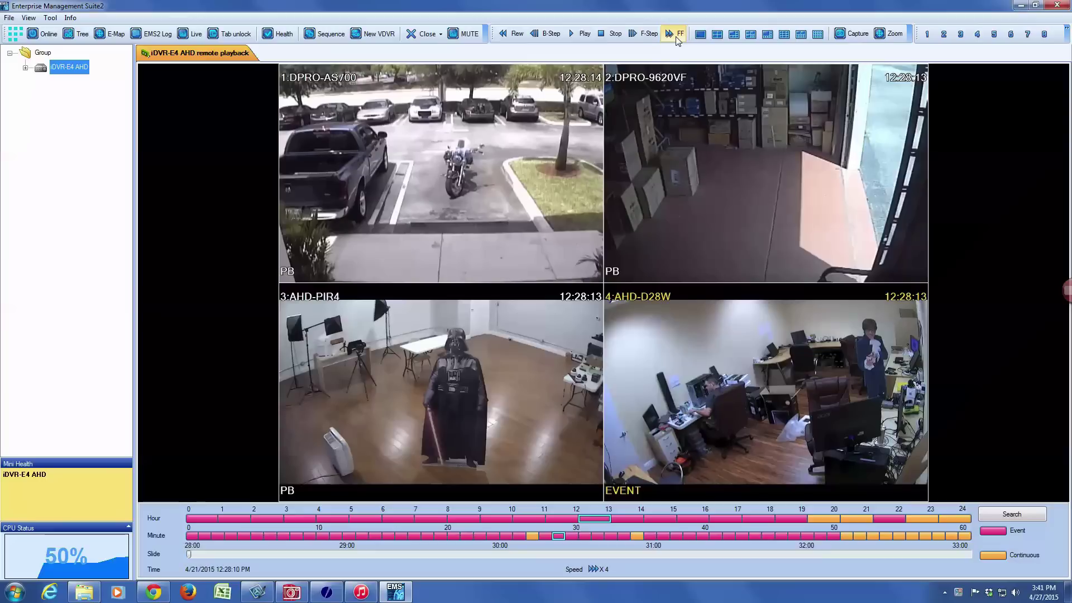
left_click(578, 37)
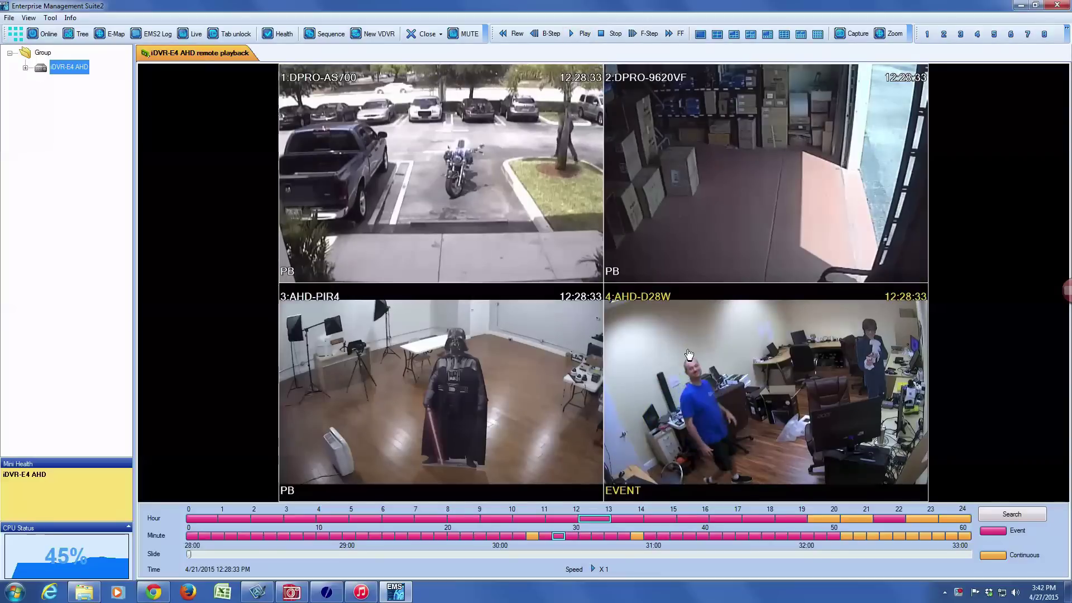
Step: Enlarge and pause camera 4, then return to all four cameras fast-forwarding at X2
double_click(687, 353)
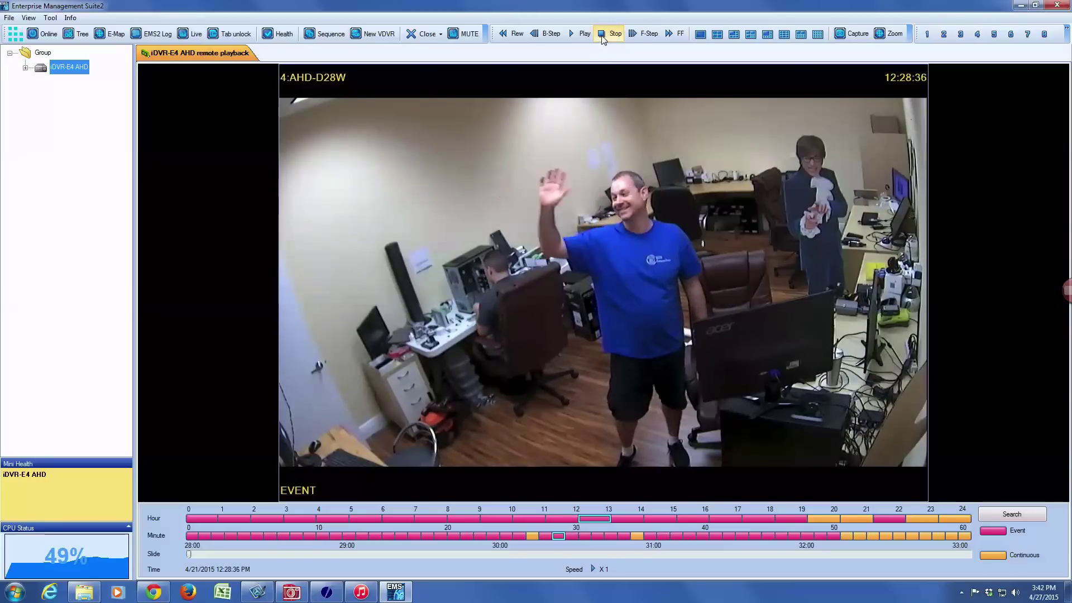
left_click(601, 36)
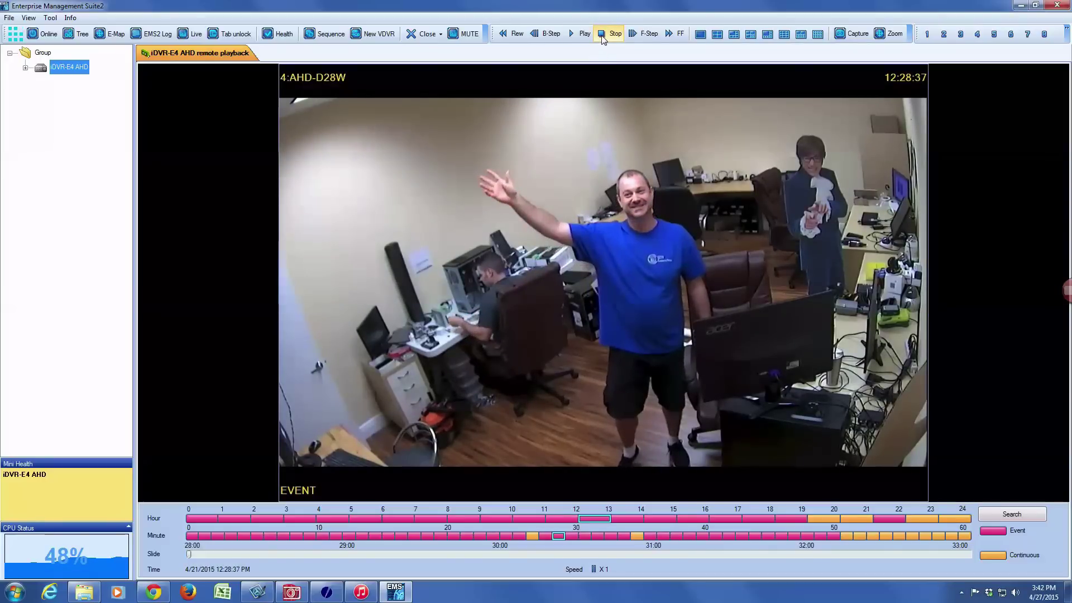
double_click(618, 222)
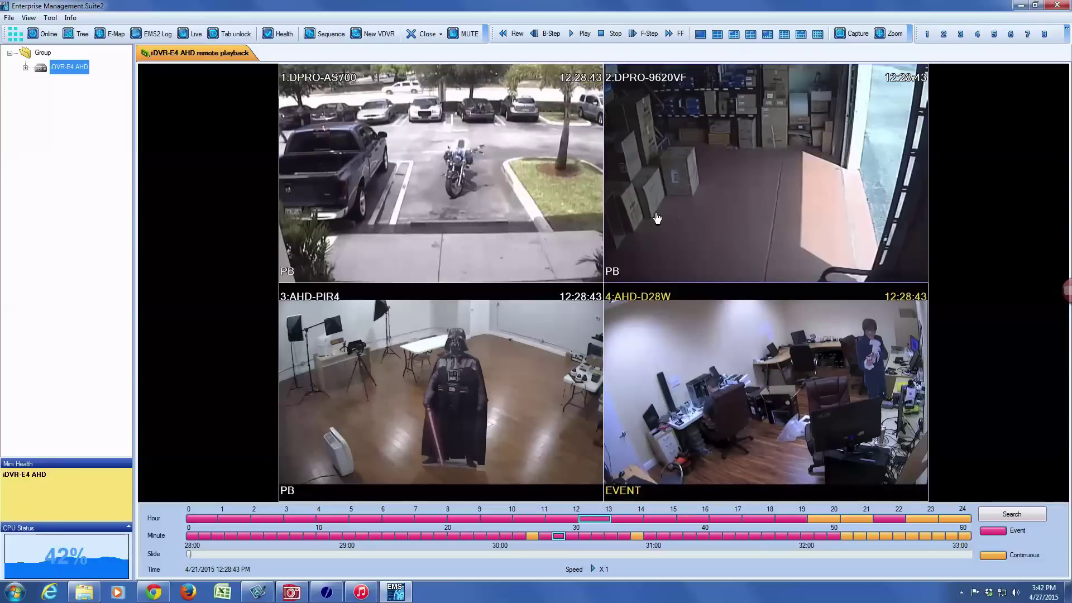
left_click(677, 36)
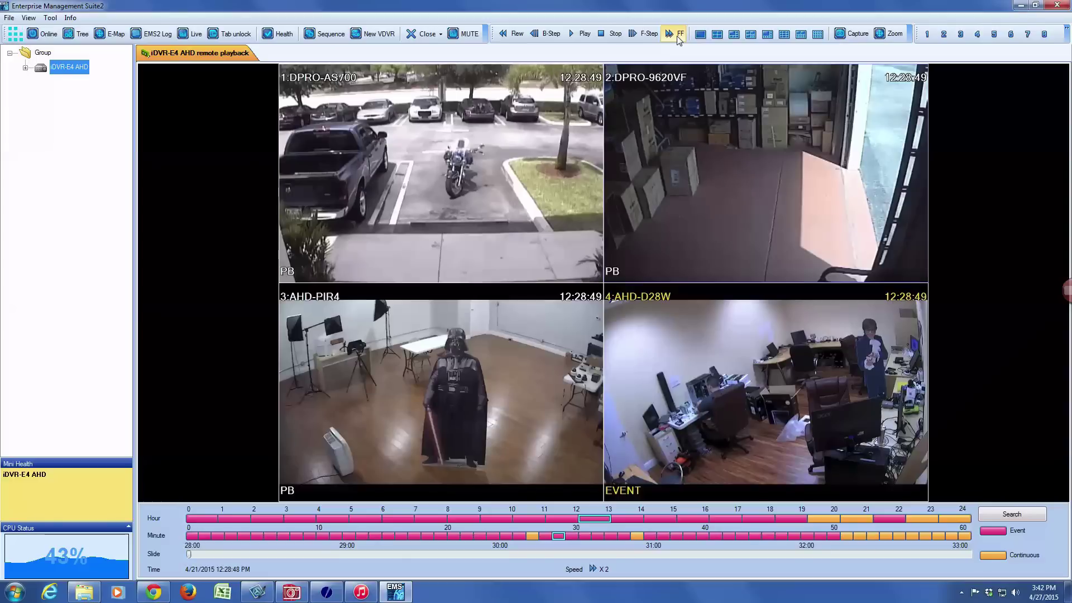
left_click(678, 37)
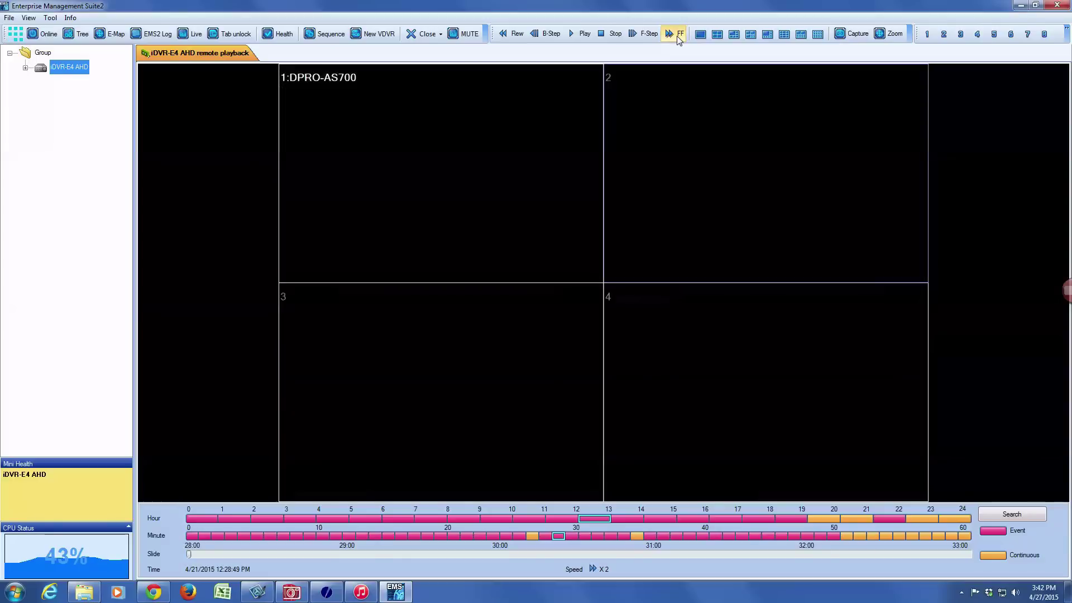
Step: Speed playback to X4, return to normal speed, then enlarge and pause camera 3
left_click(570, 31)
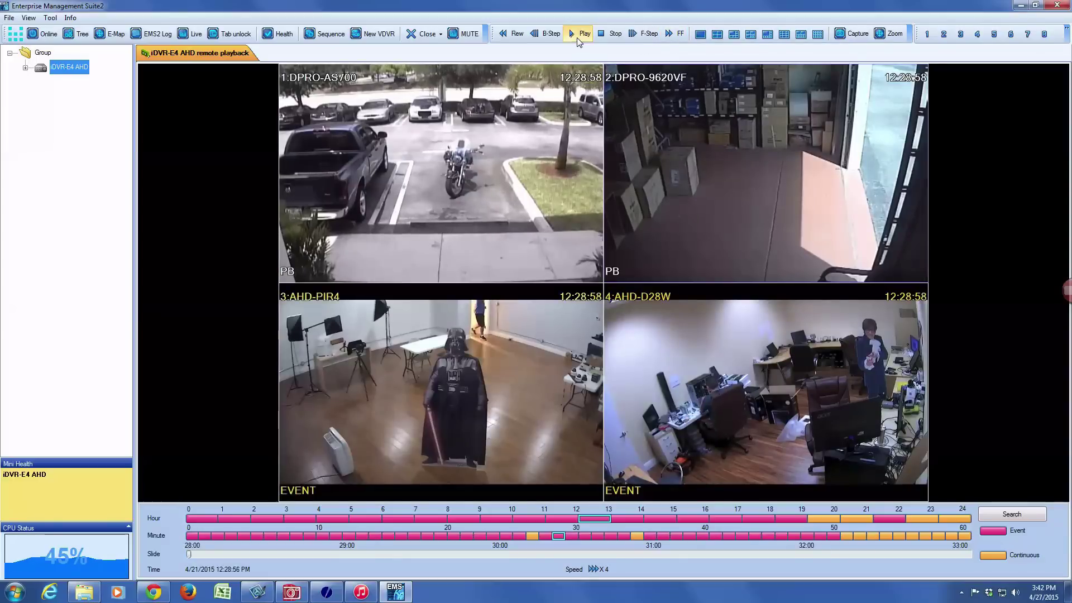
left_click(577, 40)
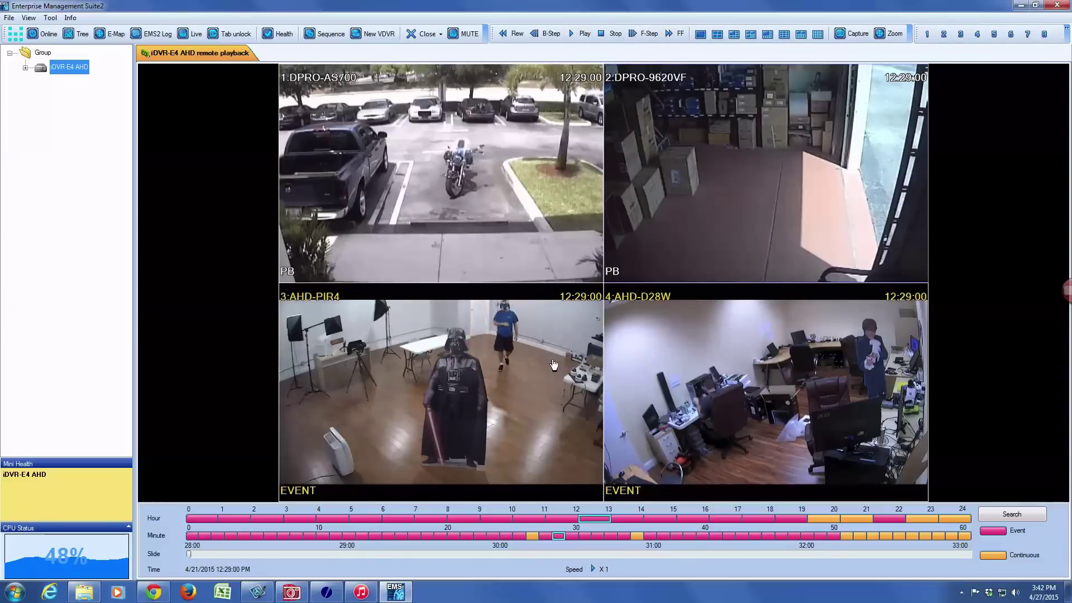
double_click(554, 363)
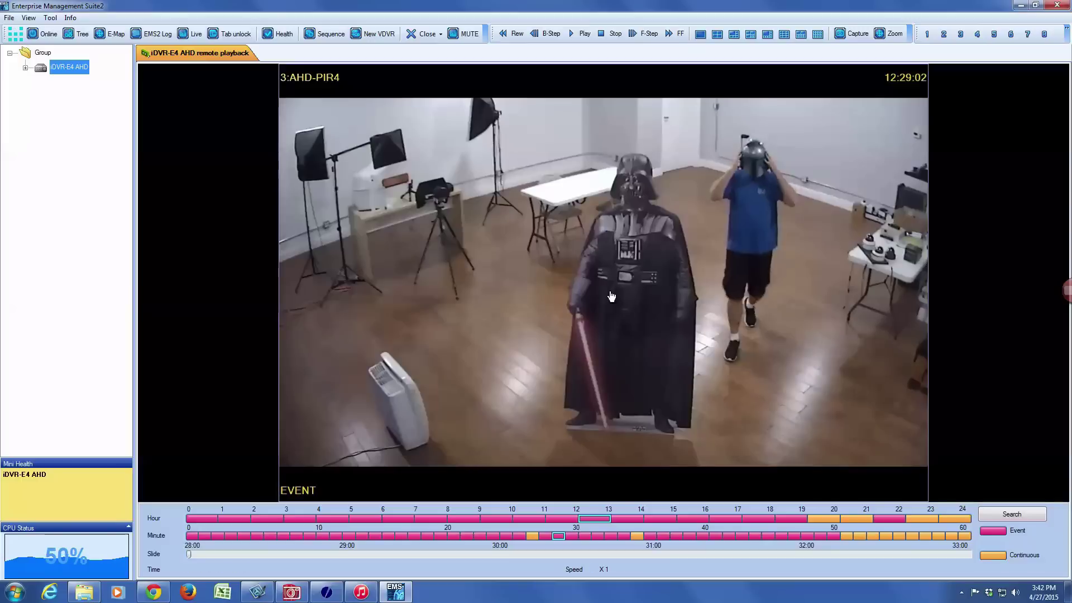
left_click(607, 39)
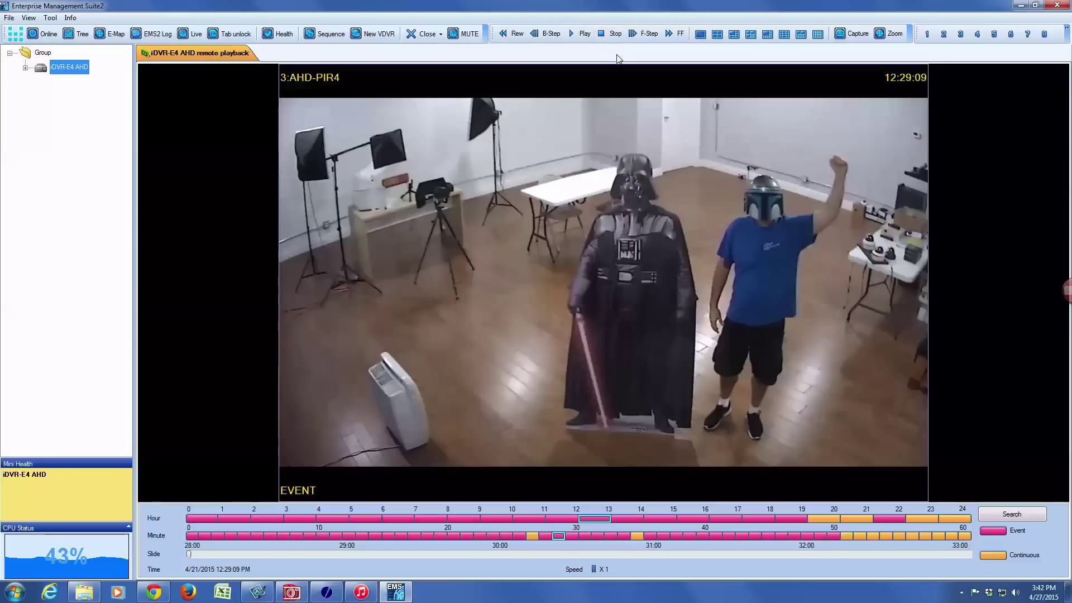
Step: Return to the four-camera layout, resume playback, and bring up the remote playback tab's options
left_click(715, 40)
left_click(582, 34)
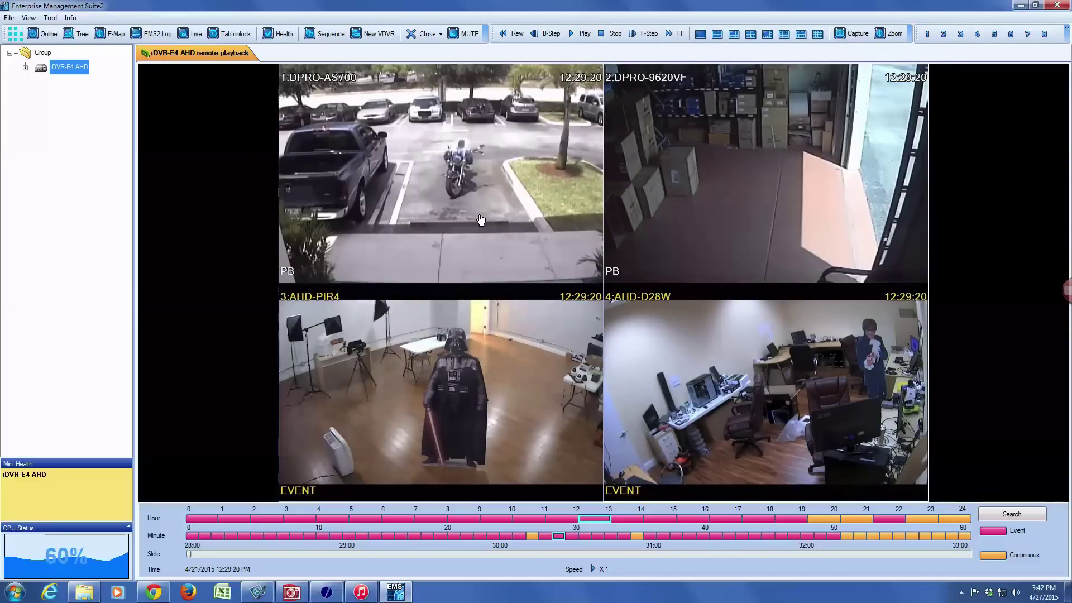
right_click(203, 55)
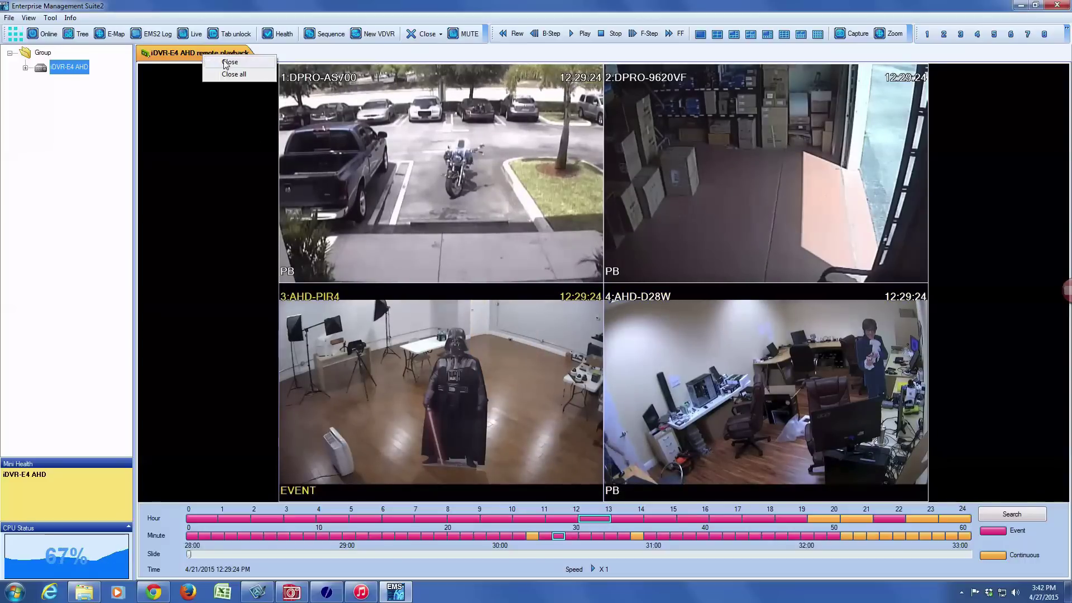
Step: Close remote playback and download the April 21, 12 o'clock footage from the iDVR-E4 AHD
left_click(226, 62)
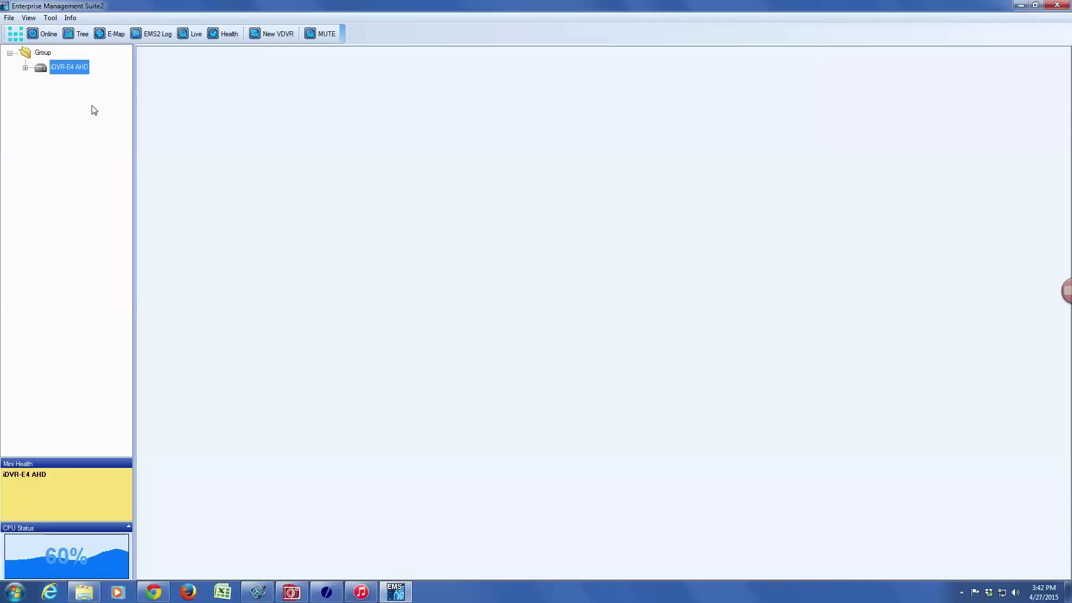
right_click(69, 69)
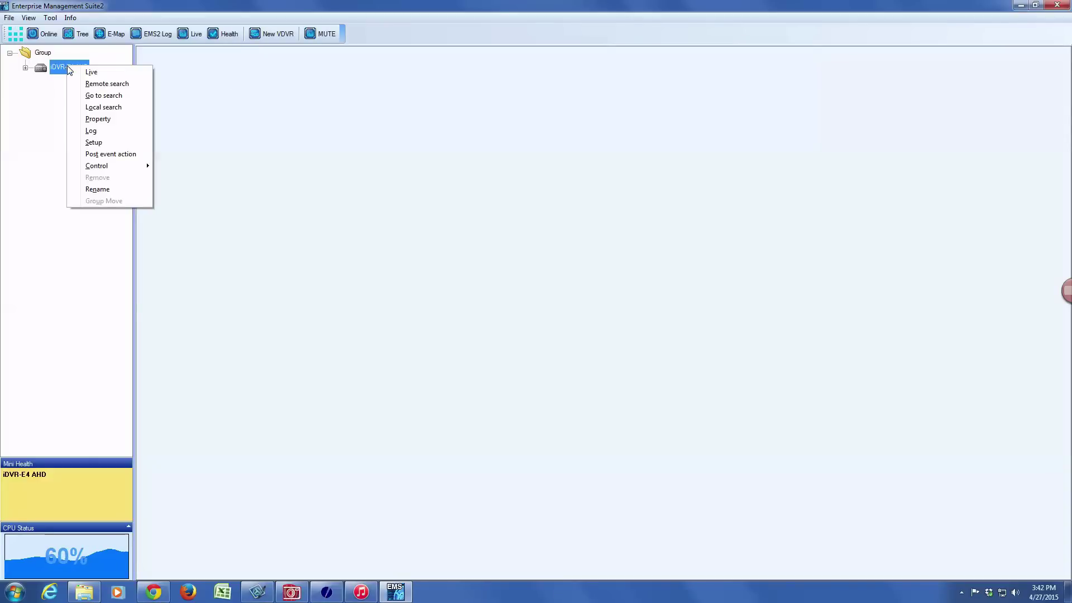
left_click(109, 84)
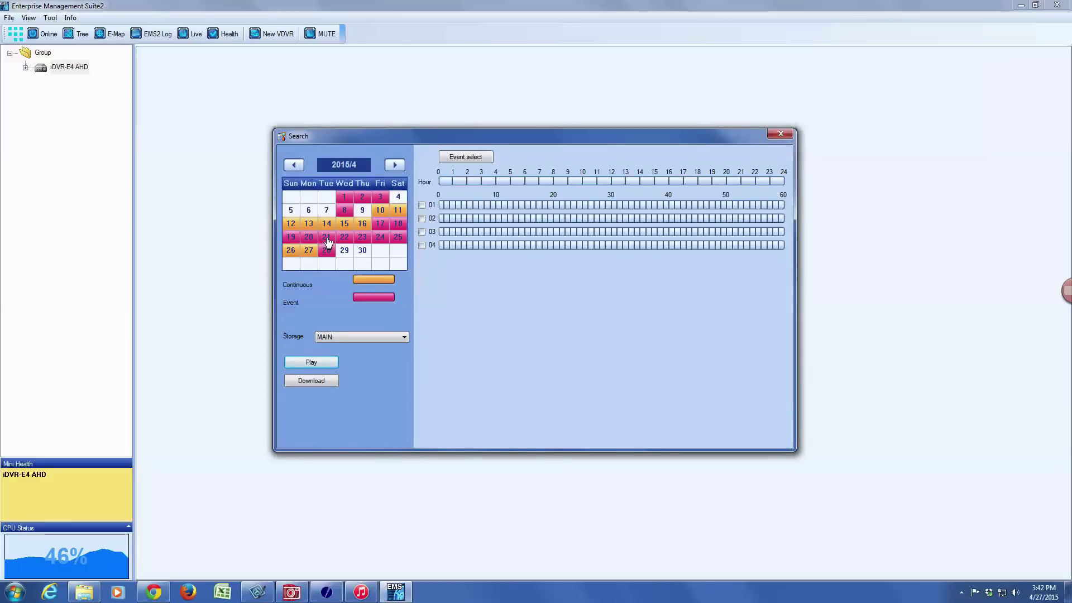
left_click(327, 238)
left_click(618, 181)
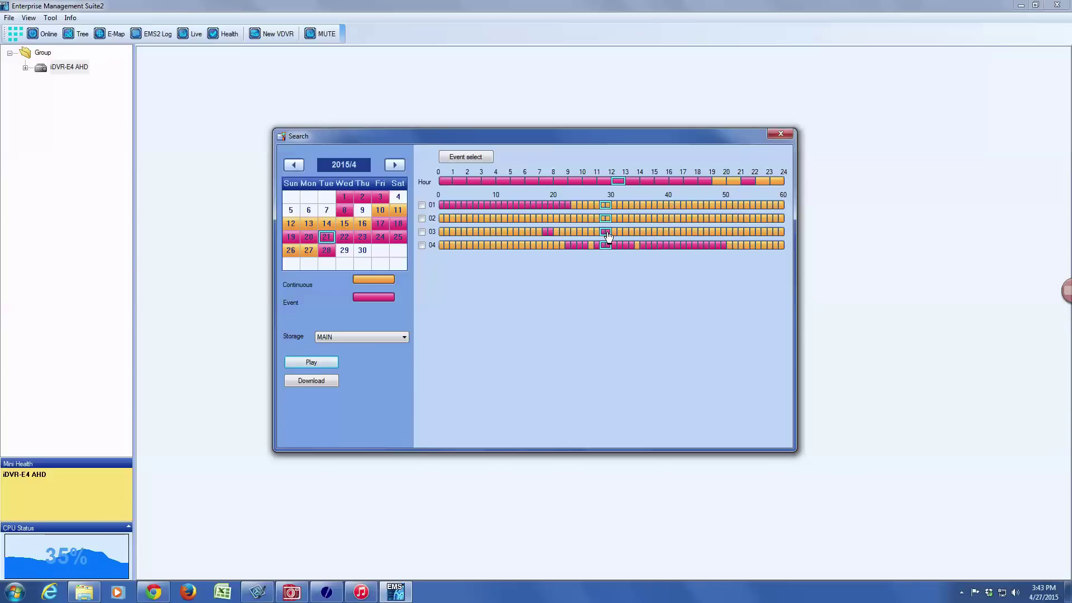
left_click(334, 382)
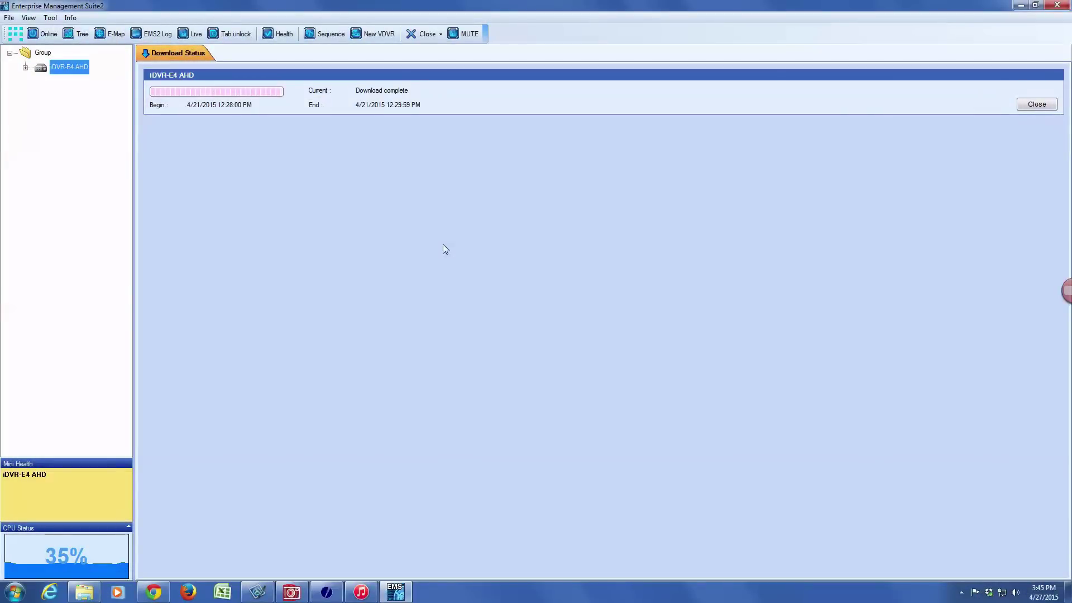
Step: Dismiss and close the finished Download Status view, then take the recorder offline
left_click(1037, 105)
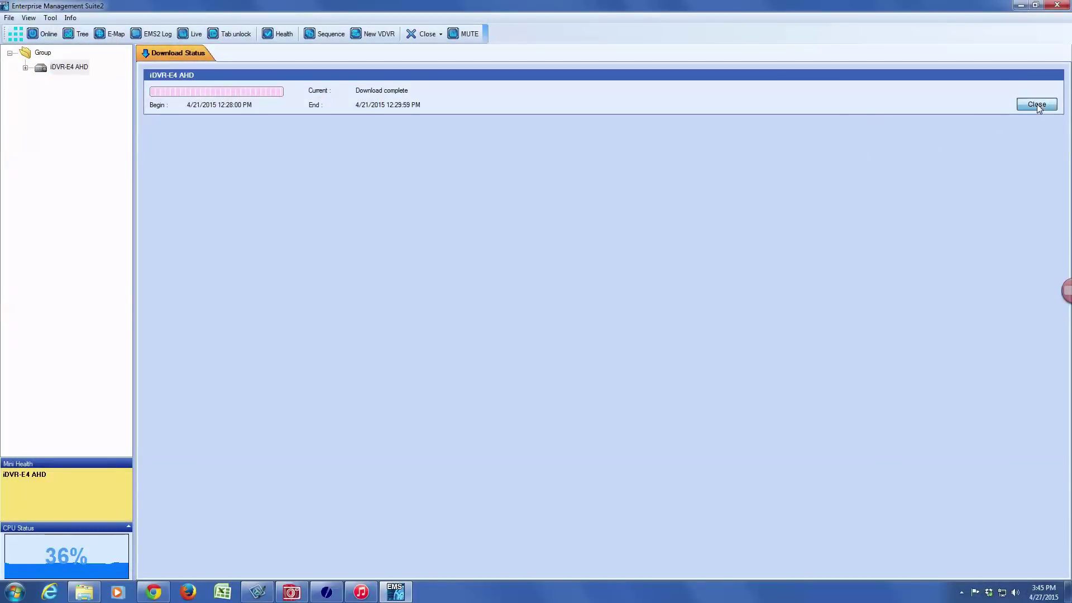
right_click(174, 57)
left_click(200, 60)
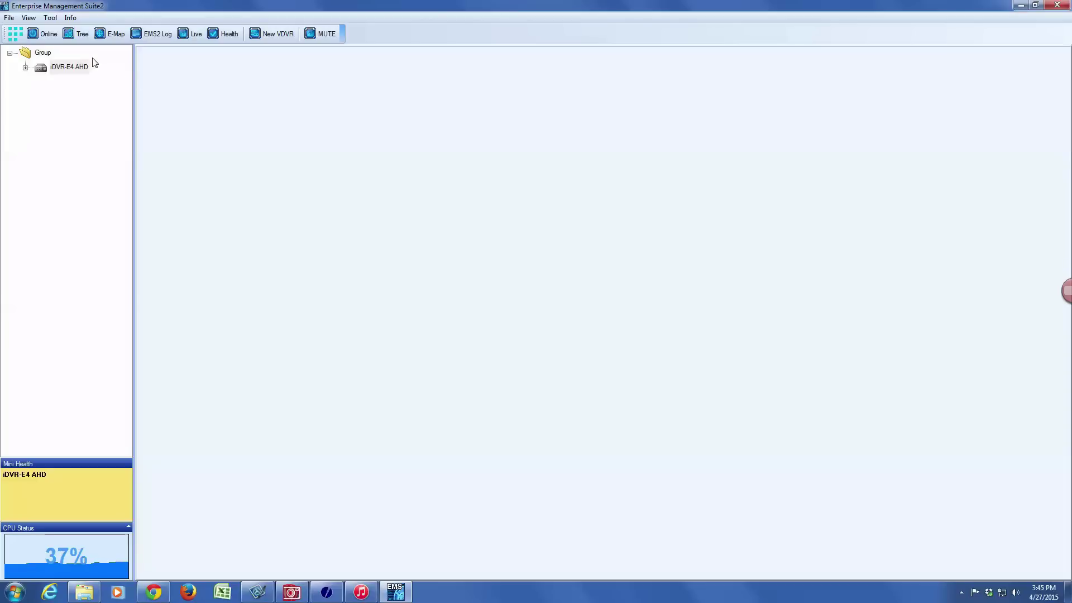
left_click(47, 37)
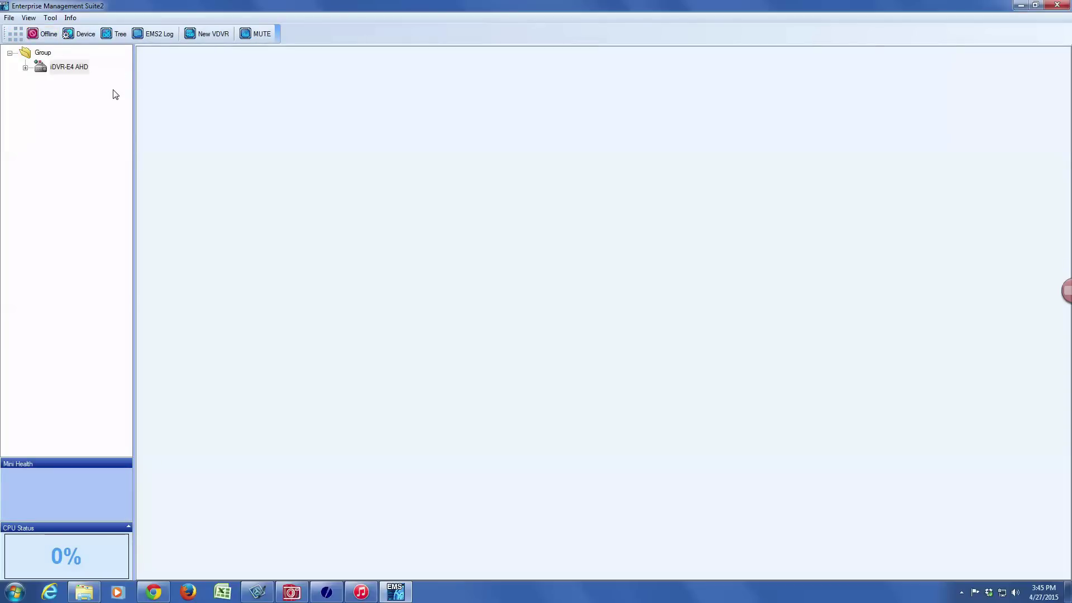
Step: Load 2015_04_21_12_28_00_000F_0000_000C_0000.cms into Tool > File Playback
left_click(50, 17)
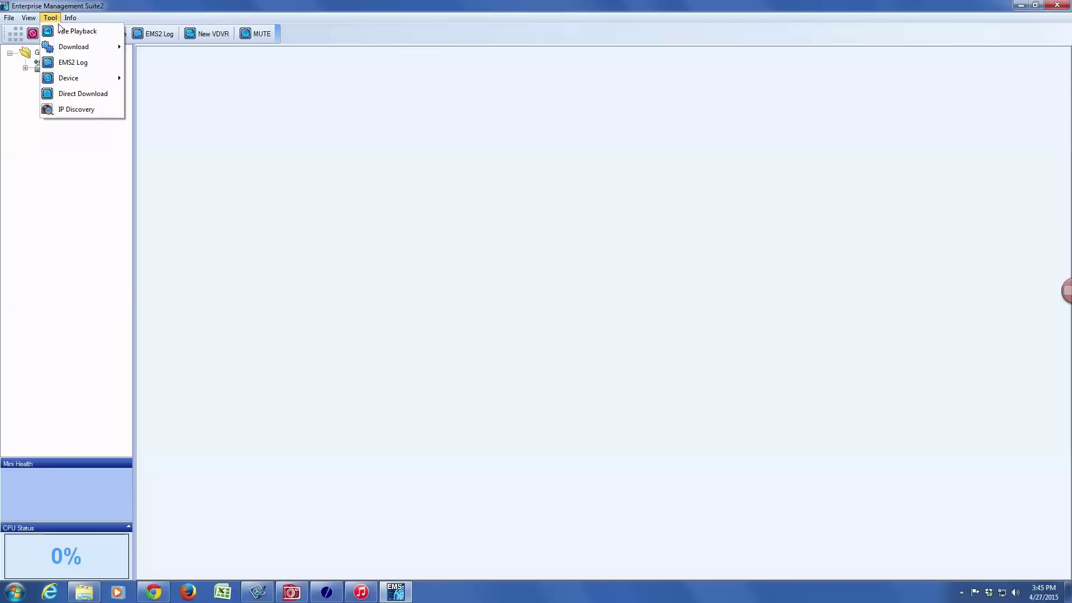
left_click(111, 32)
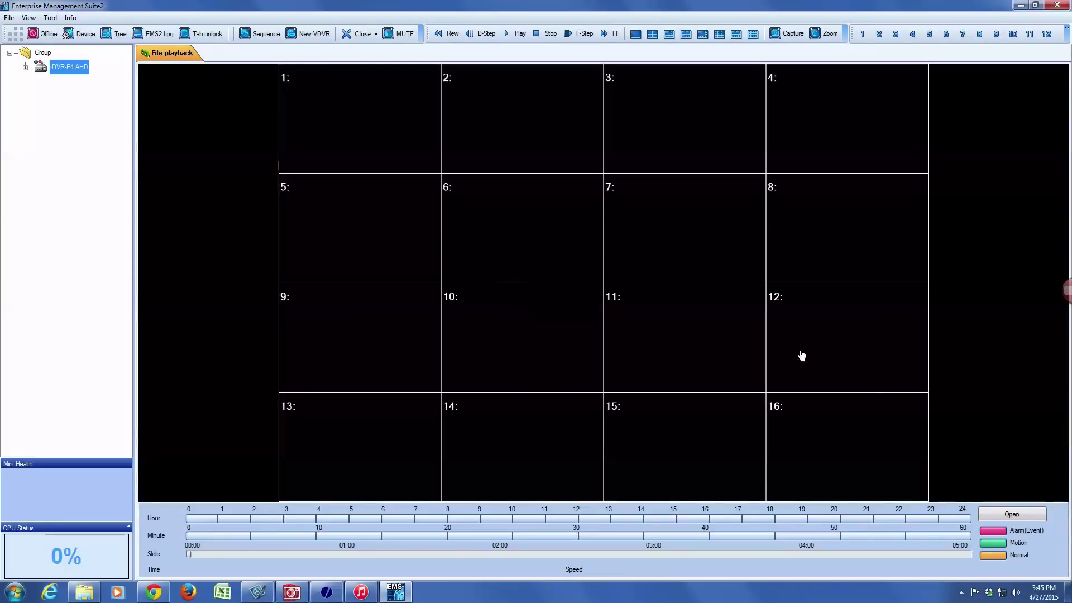
left_click(1022, 514)
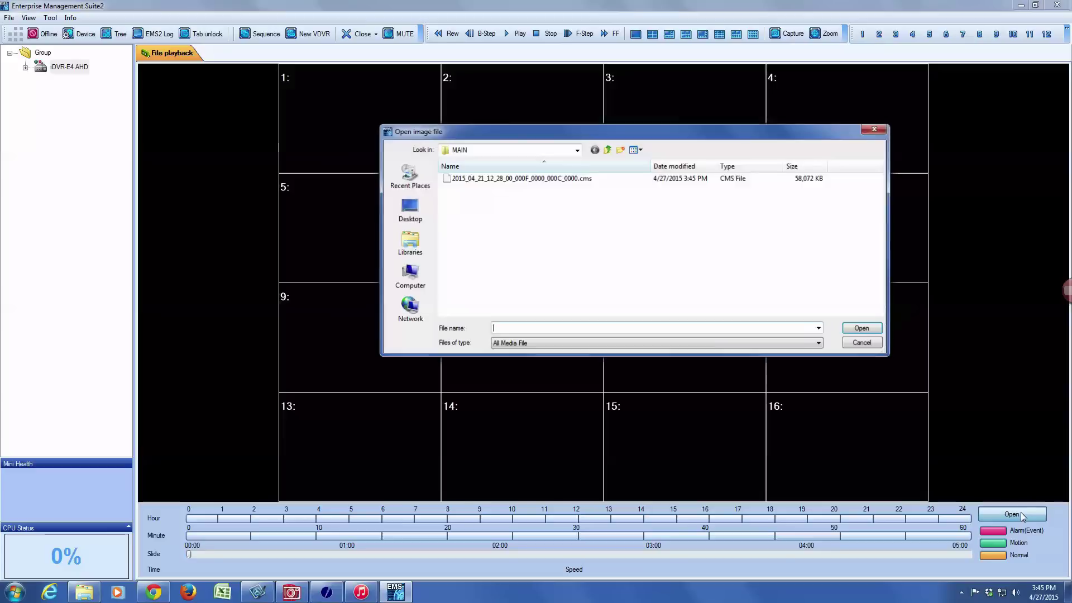
left_click(522, 178)
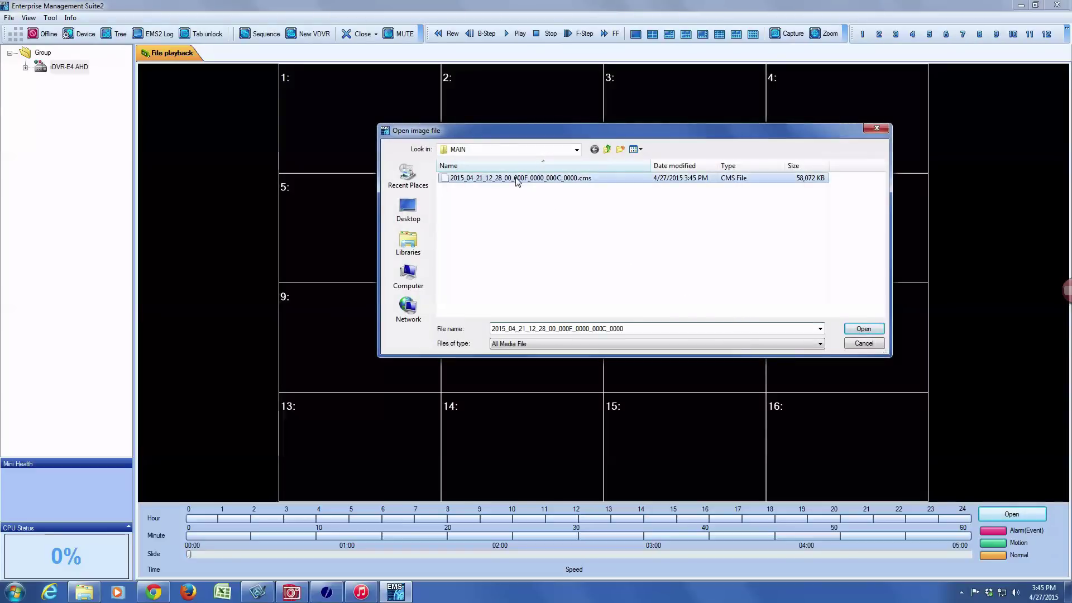
left_click(862, 329)
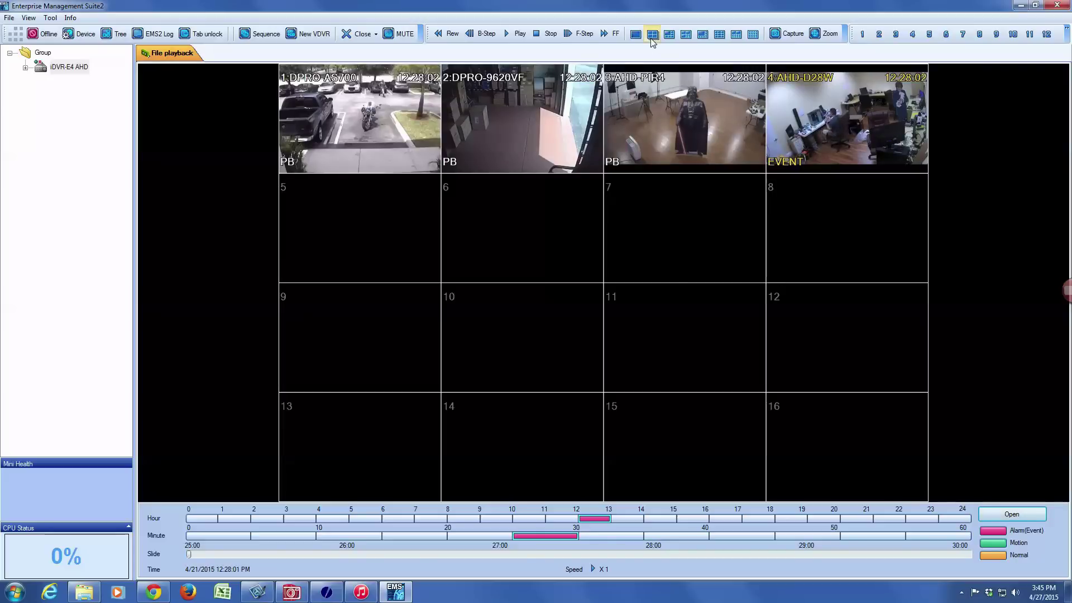
Step: Show the four-camera grid, enlarge camera 4 (AHD-D28W), and fast-forward to X4
left_click(652, 35)
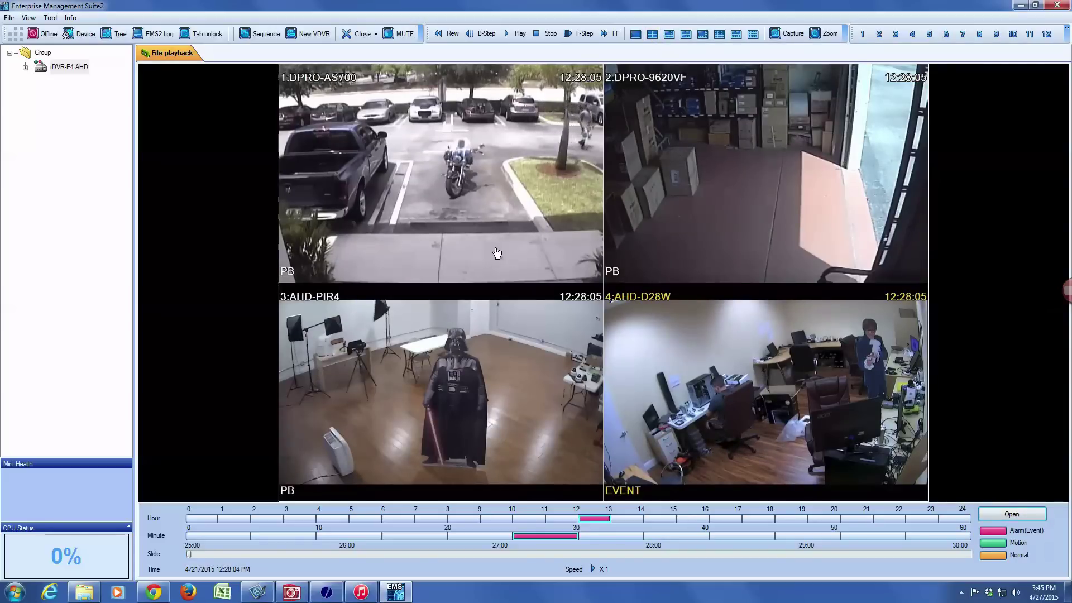
double_click(718, 376)
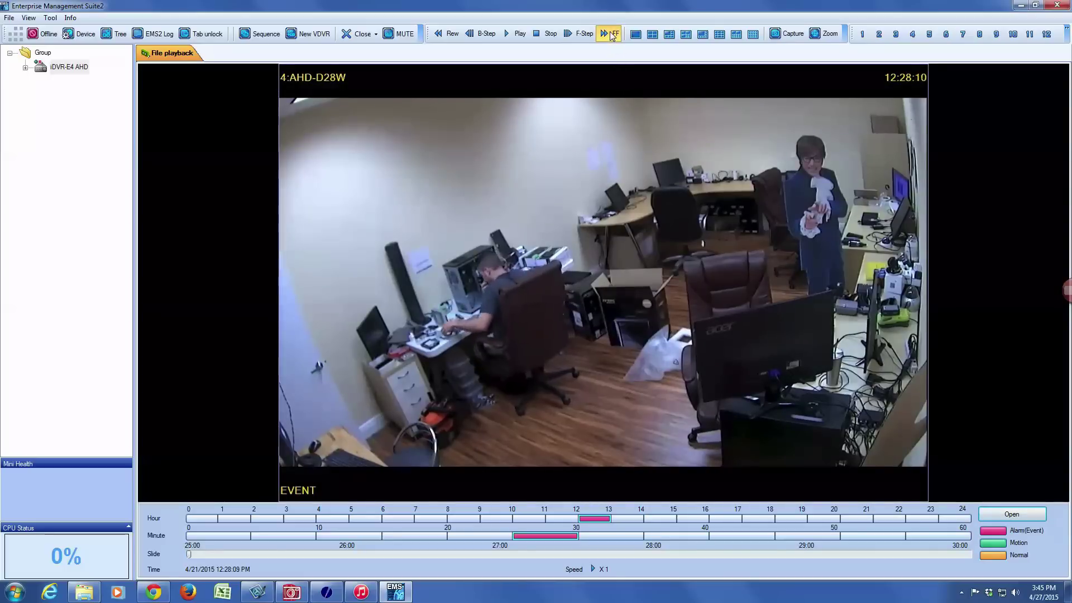
left_click(612, 36)
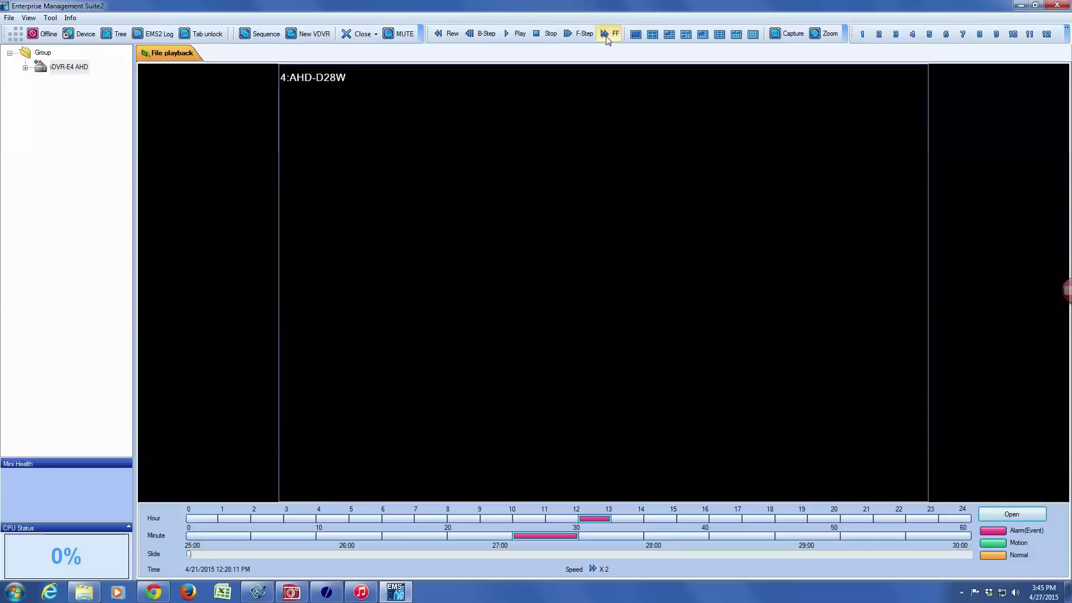
left_click(608, 35)
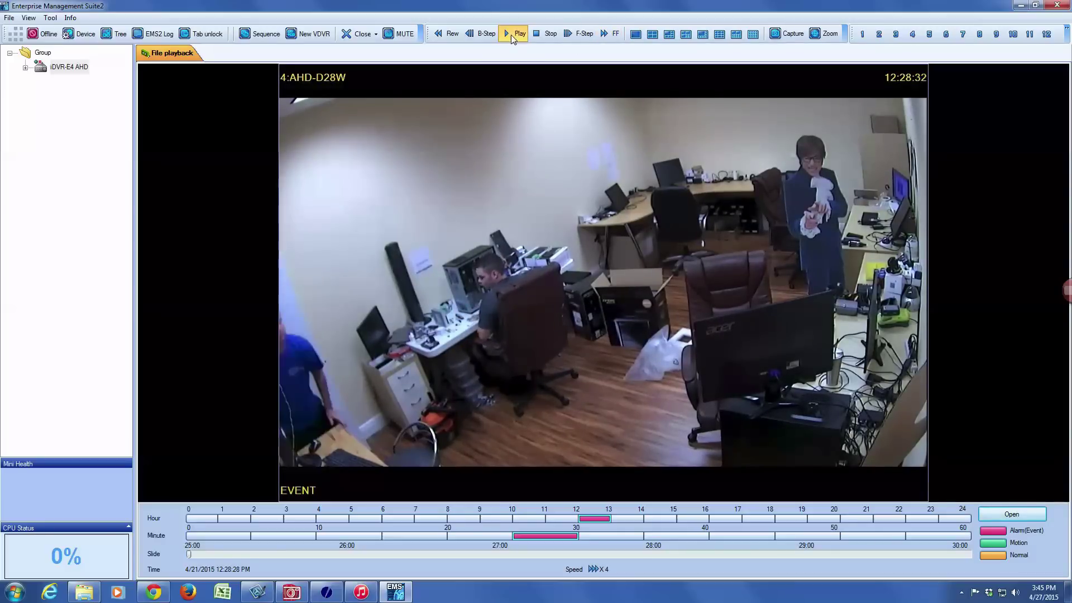
Step: Return to normal speed, pause and resume, then go back to the four-camera view
left_click(510, 35)
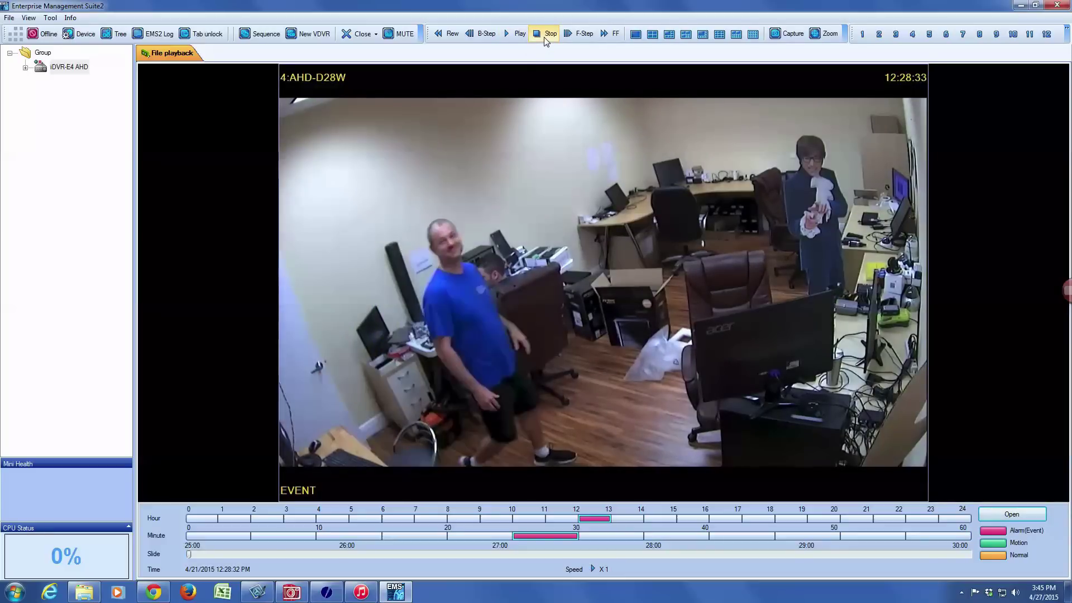
left_click(544, 37)
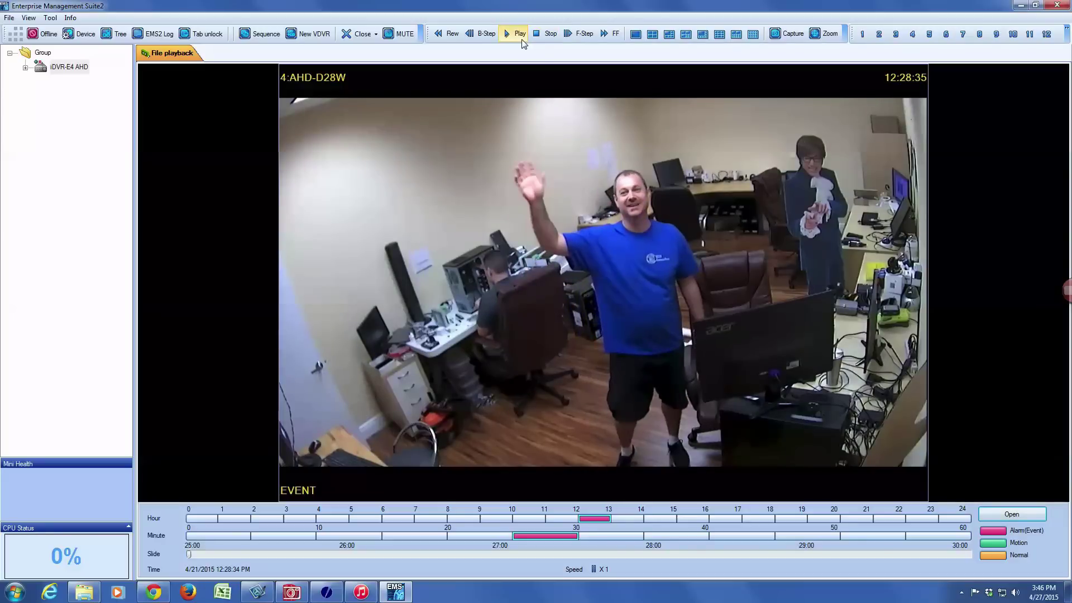
left_click(519, 37)
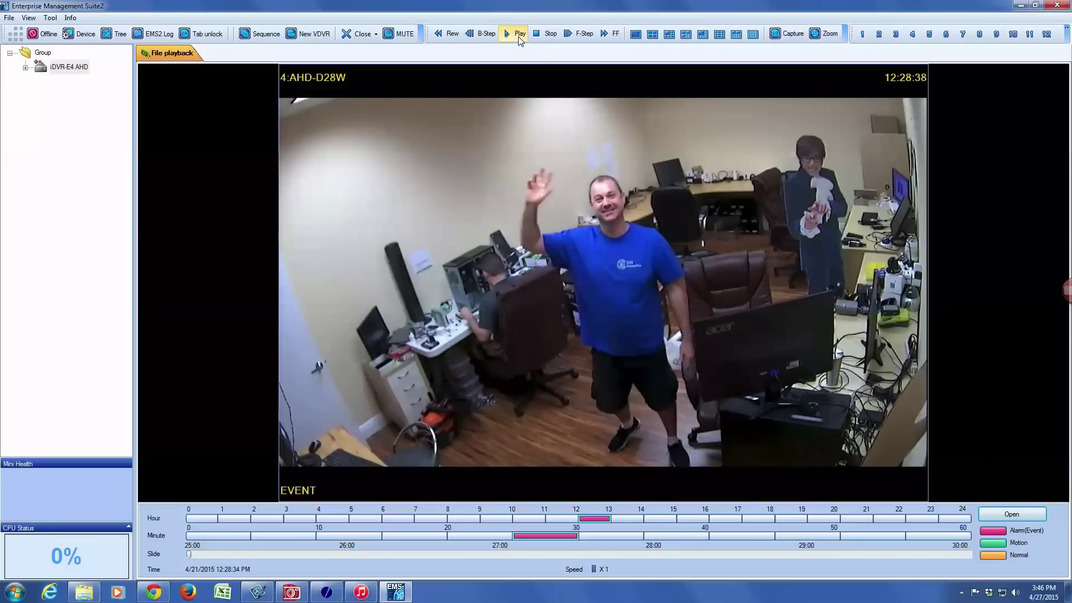
left_click(652, 36)
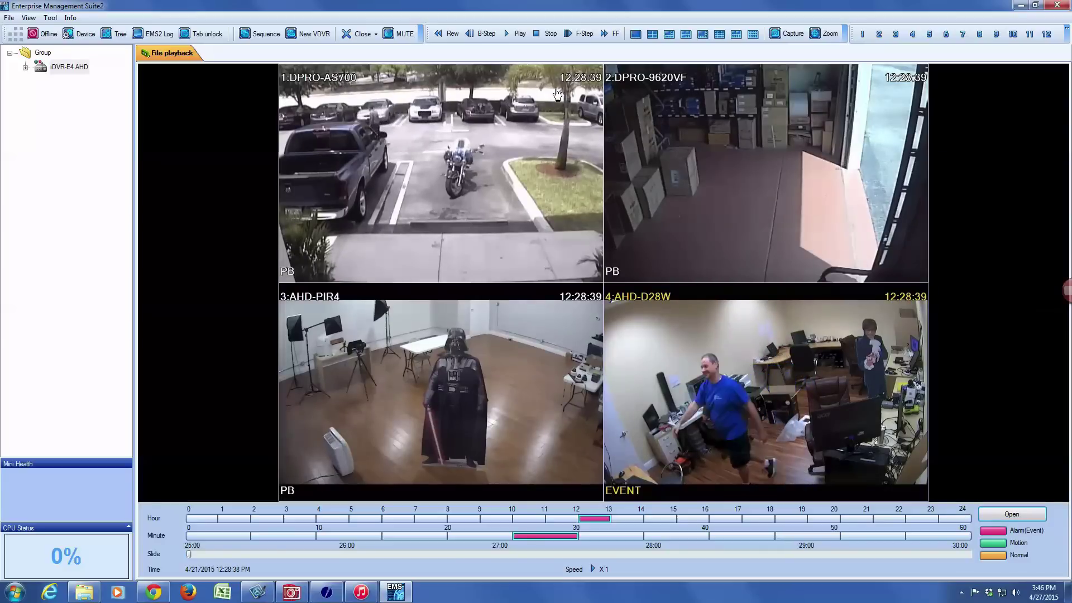
Step: Fast-forward to X4, enlarge camera 3 (AHD-PIR4), and return to normal speed
left_click(605, 35)
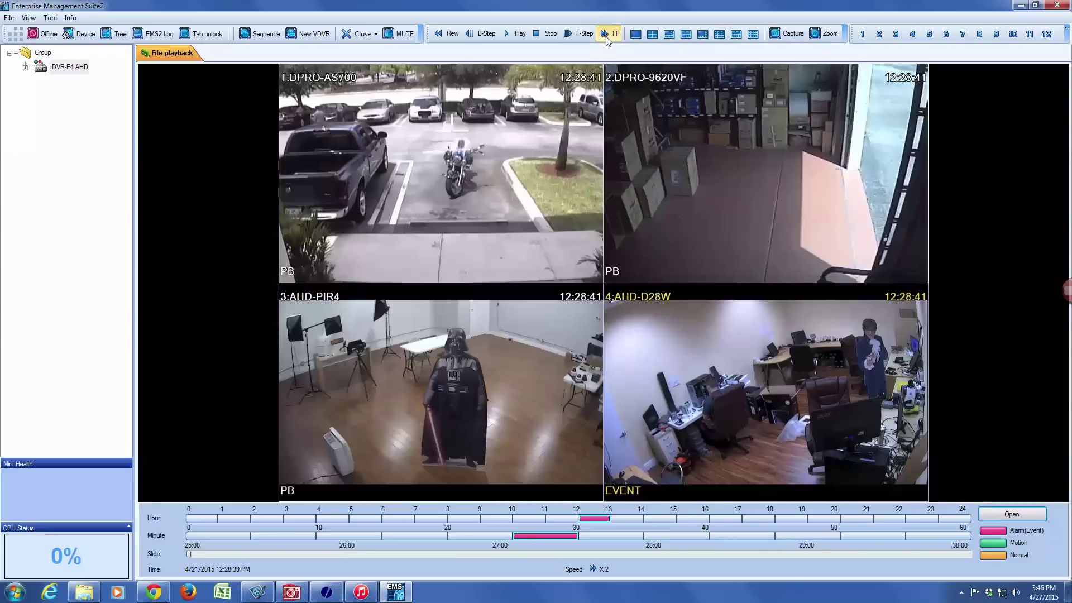
left_click(605, 35)
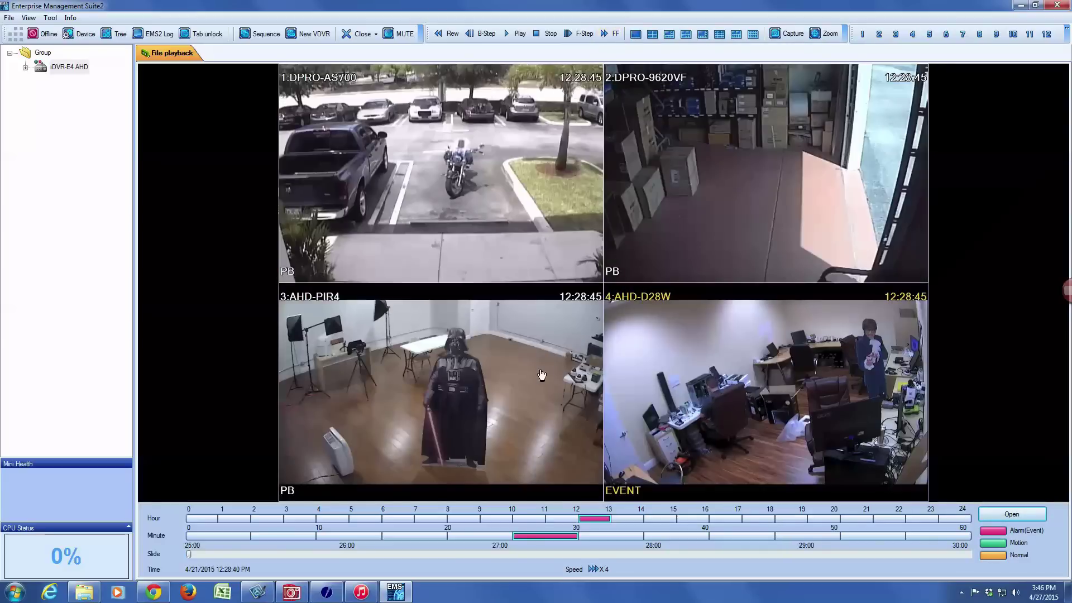
double_click(538, 374)
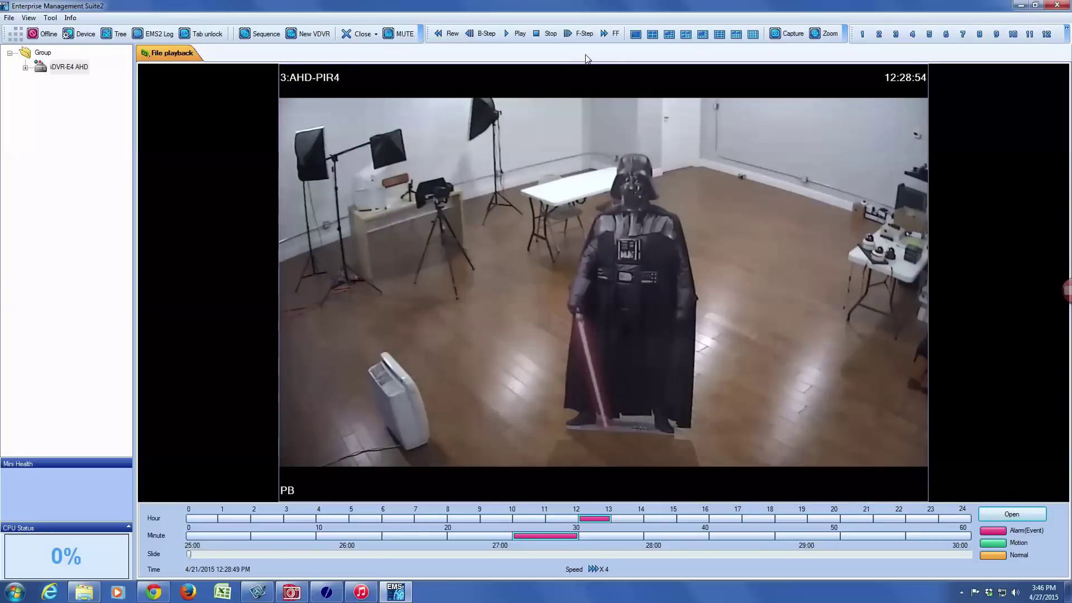
left_click(522, 34)
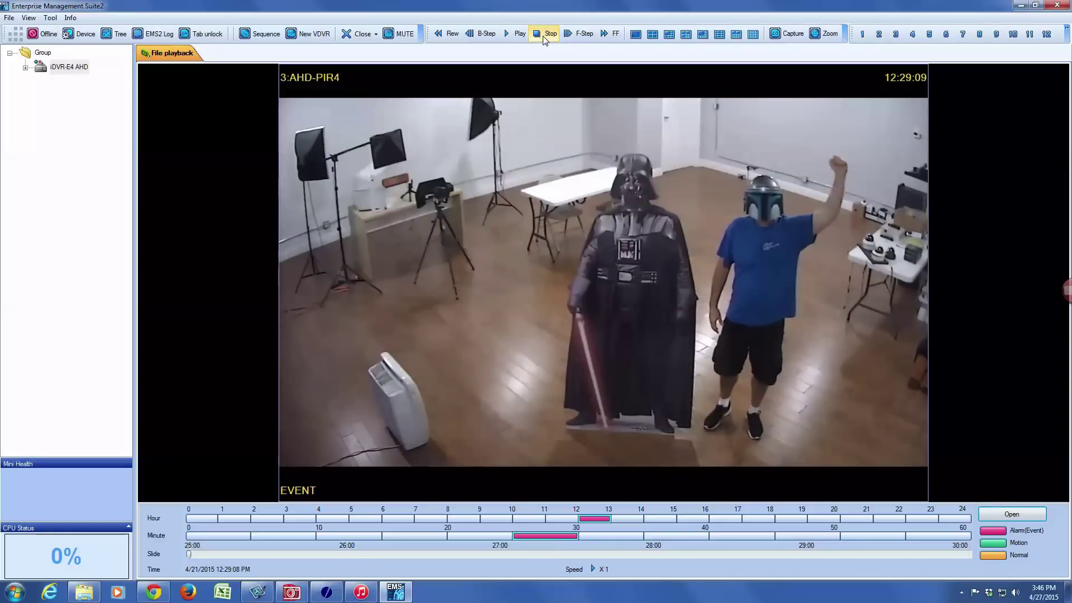
Step: Resume playback, return to the four-camera view, and close the File playback tab
left_click(526, 38)
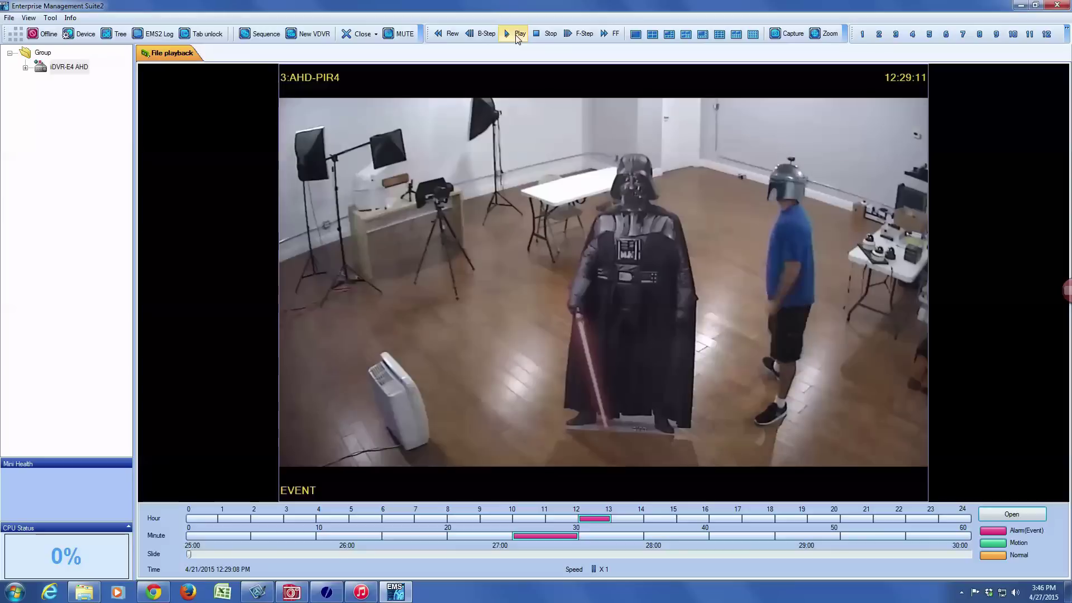
left_click(653, 36)
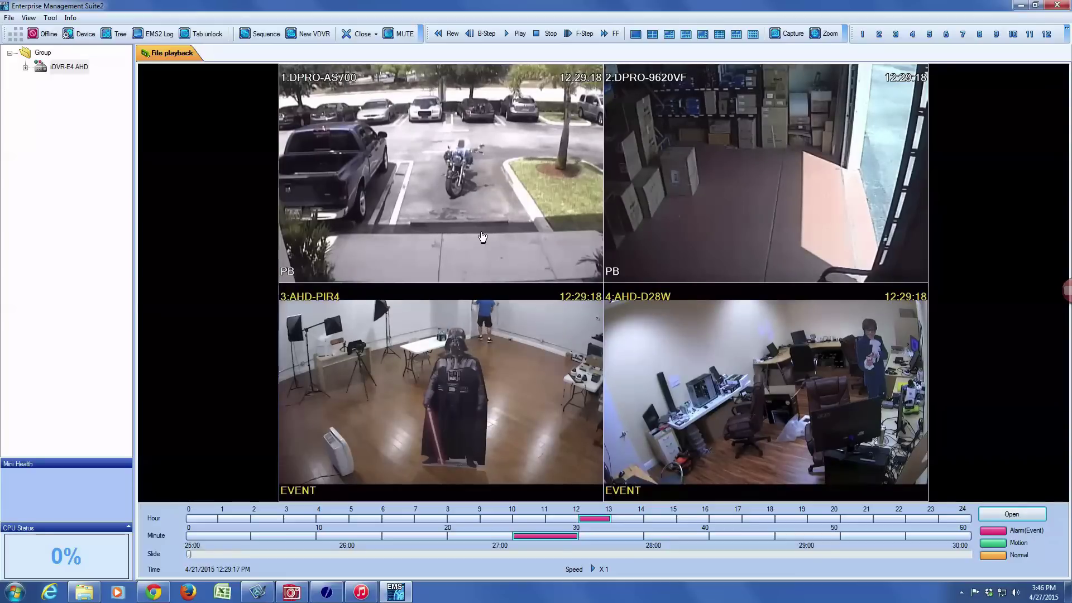
right_click(167, 56)
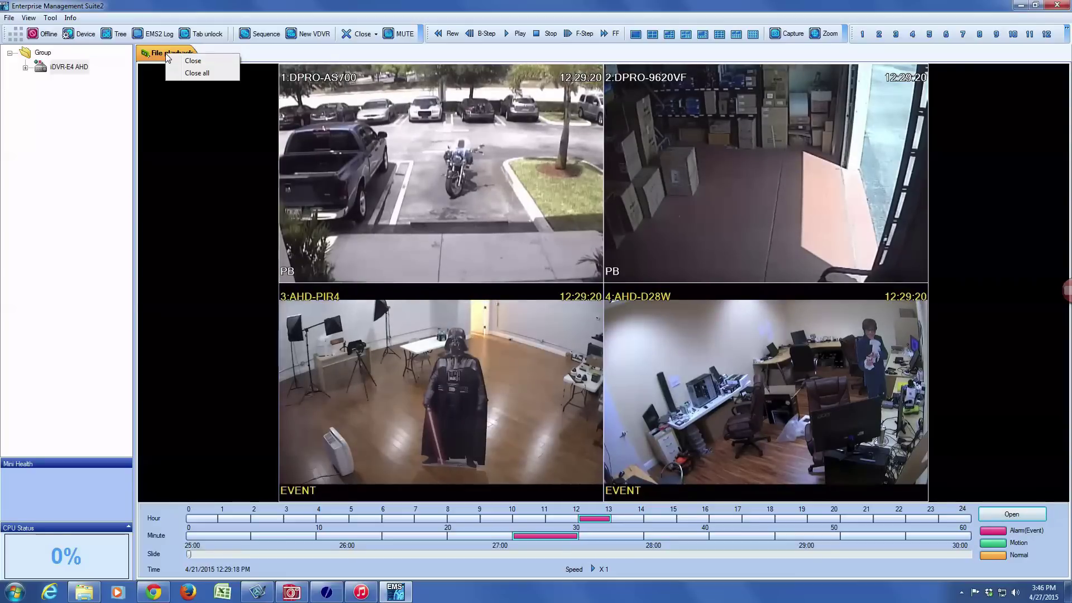
left_click(190, 61)
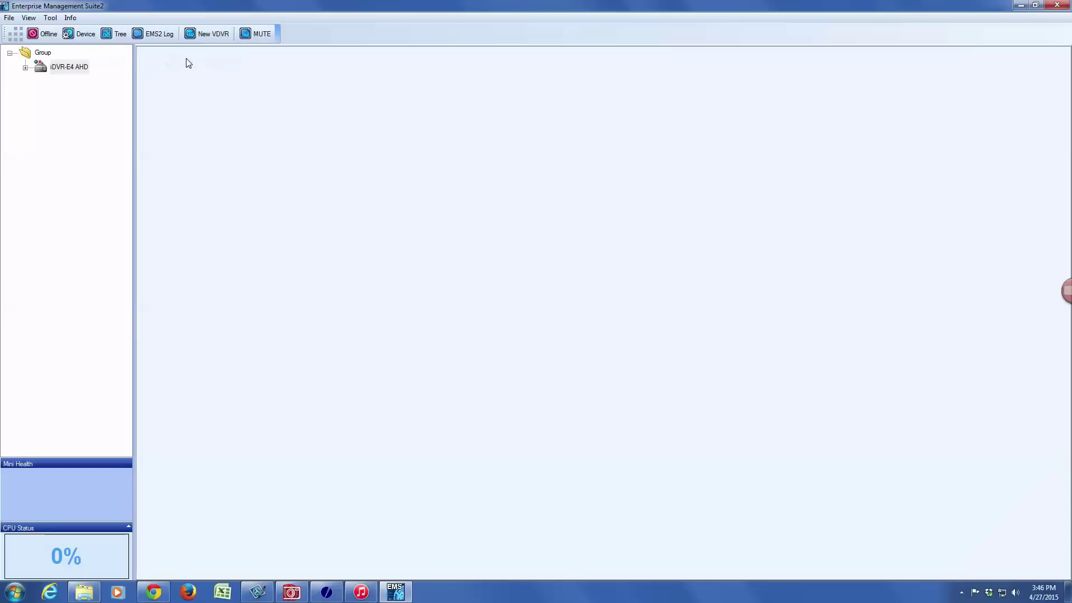